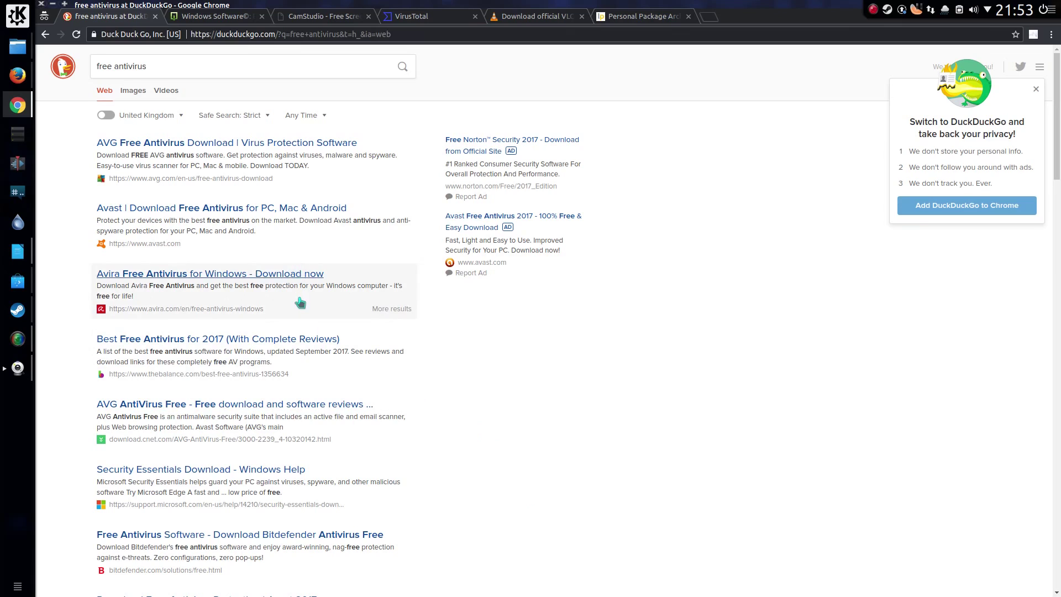
Step: Switch to the Windows Software tab showing the Error Repair Tool download page
left_click(223, 20)
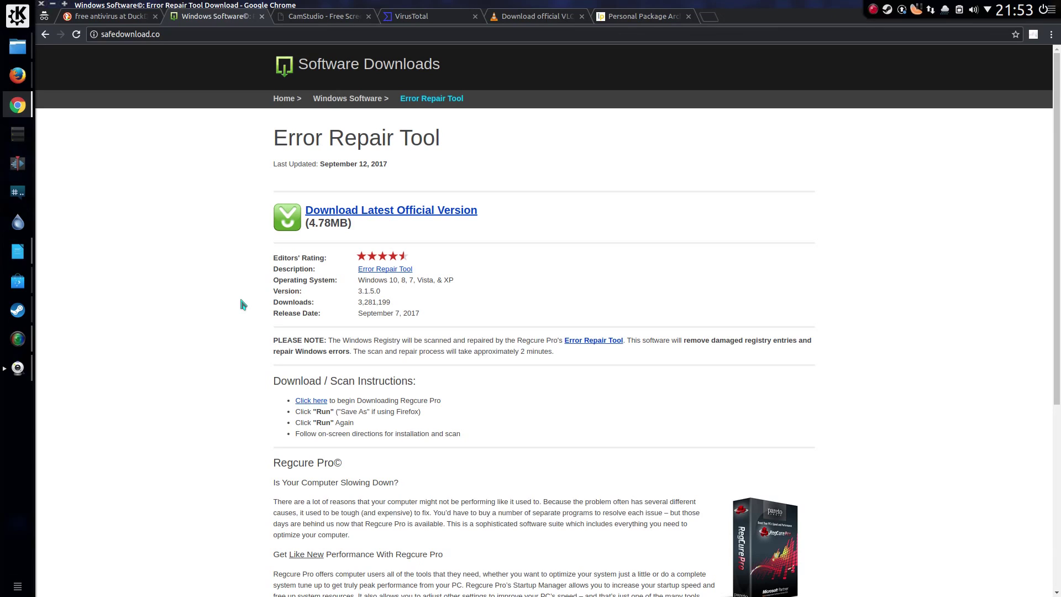
Step: Review the CamStudio site and its 14/64 VirusTotal report, then go to the official VLC download page
left_click(344, 21)
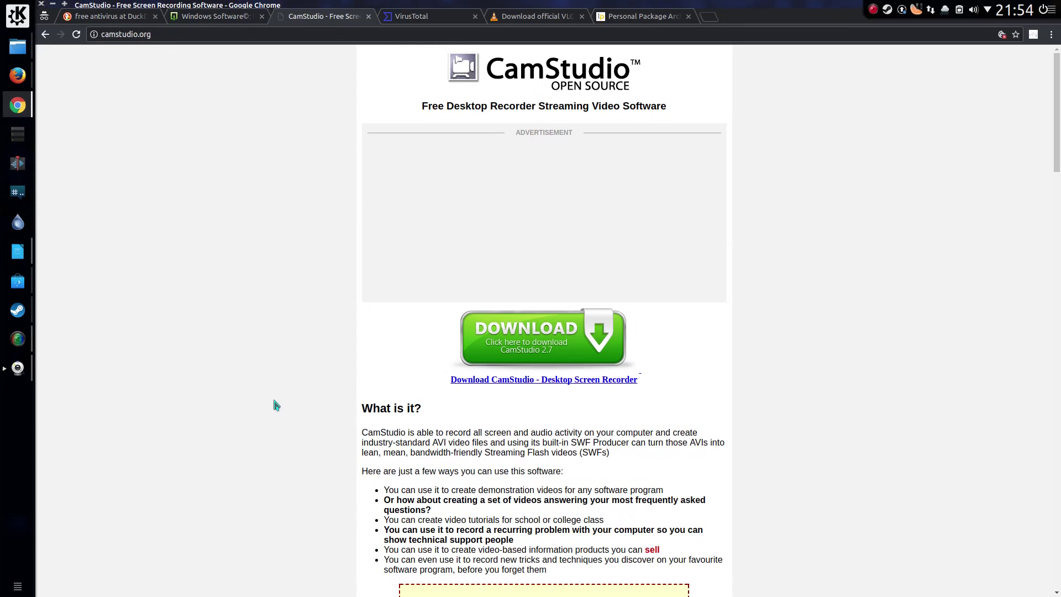
scroll(274, 401, "down", 3)
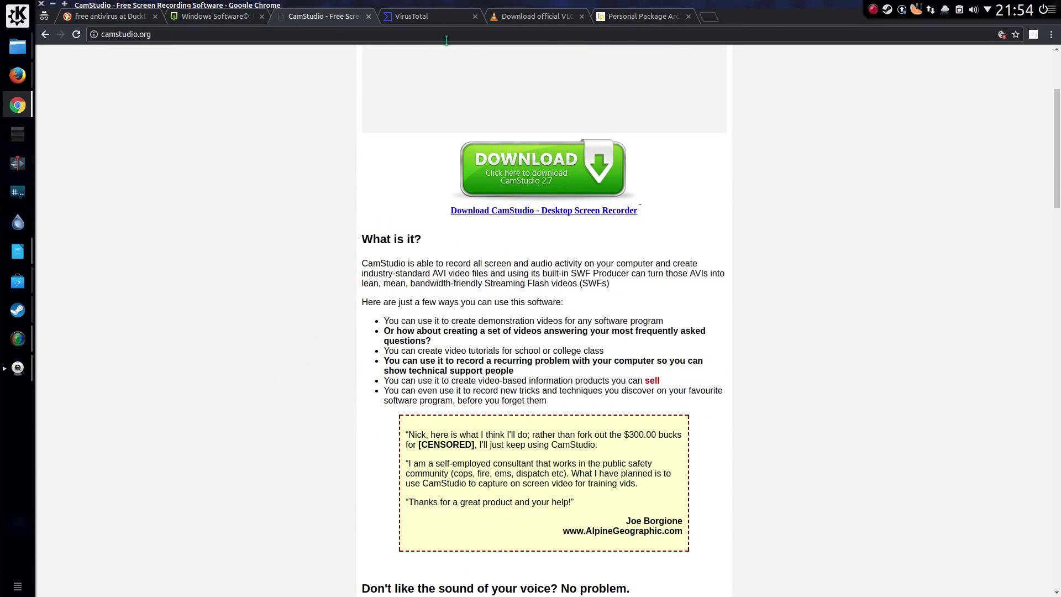
left_click(440, 18)
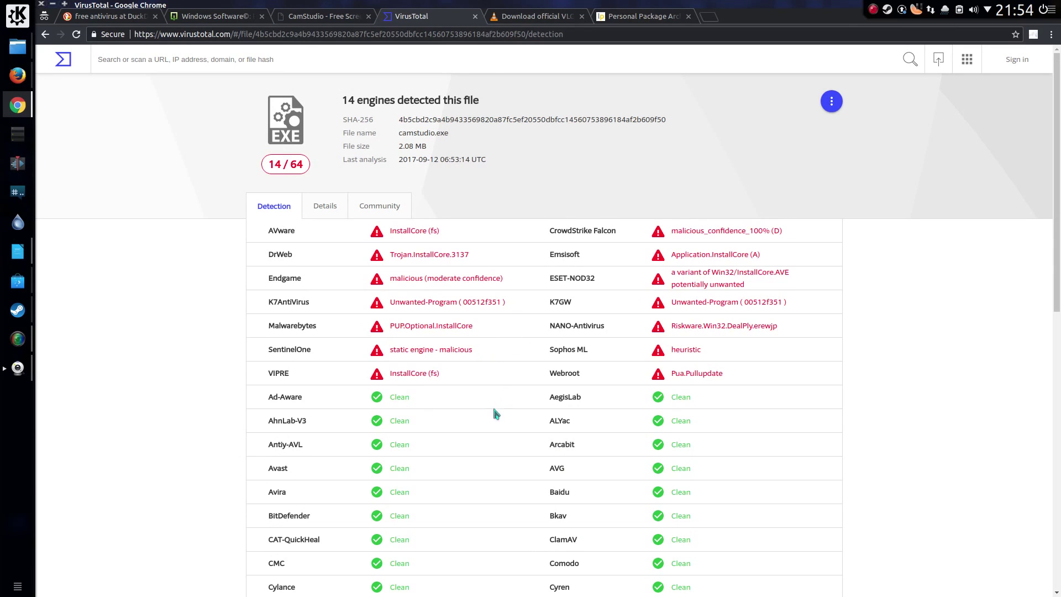
left_click(521, 16)
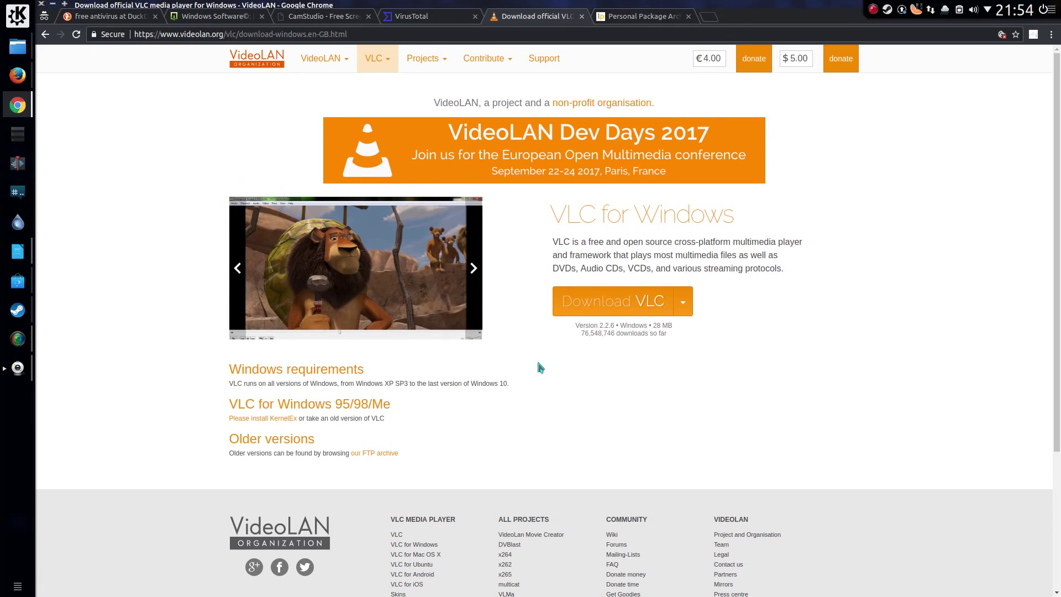
Step: Start downloading VLC 2.2.6 for Windows (vlc-2.2.6-win32.exe)
left_click(590, 302)
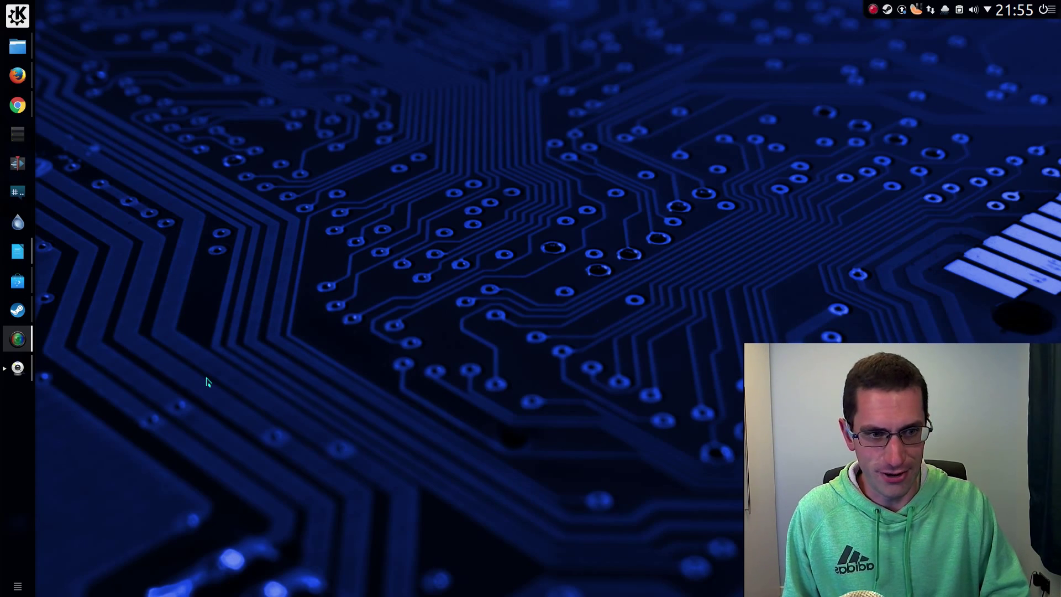
Step: Browse Discover's Games category, then go back and open the Graphics category instead
left_click(24, 288)
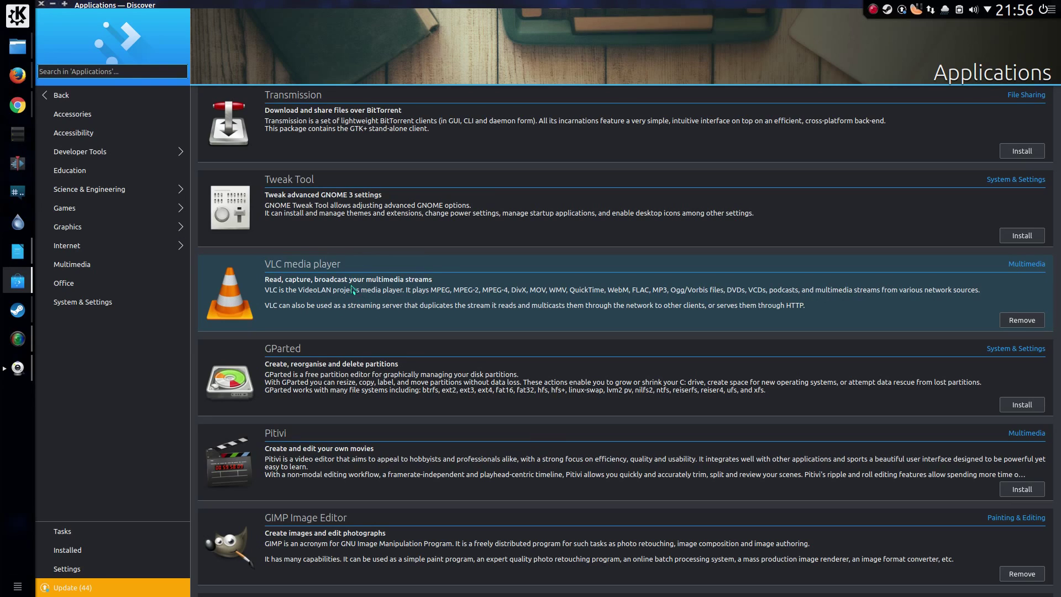
left_click(127, 207)
scroll(396, 402, "down", 5)
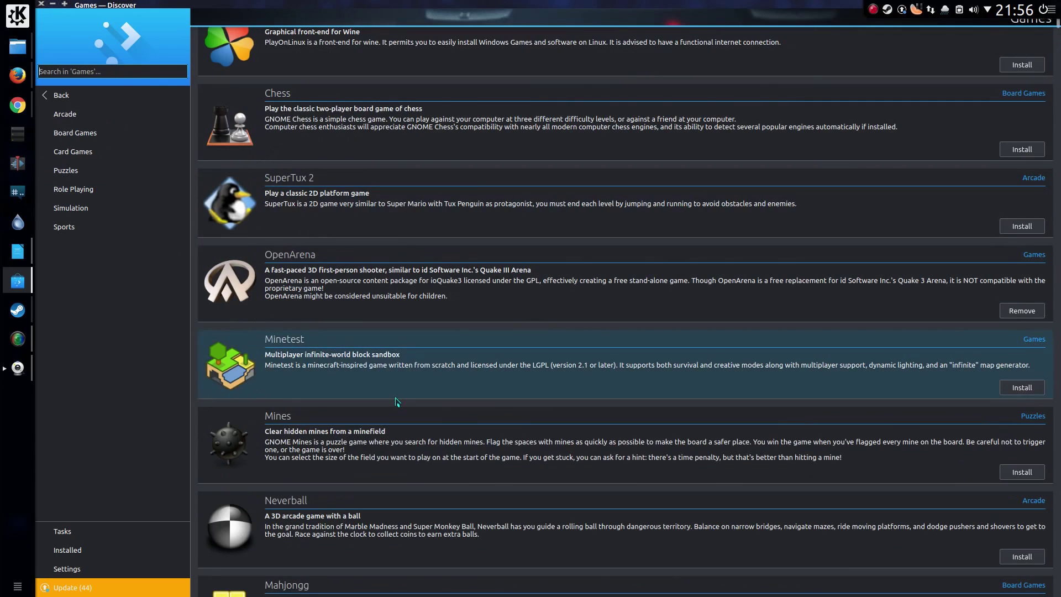
scroll(396, 402, "down", 3)
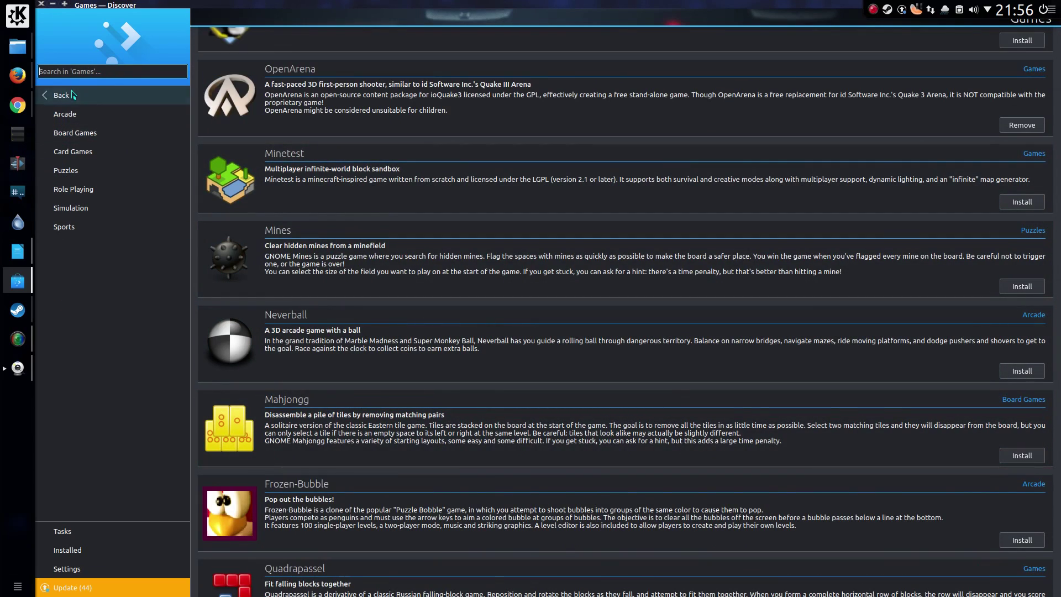
left_click(73, 95)
left_click(94, 208)
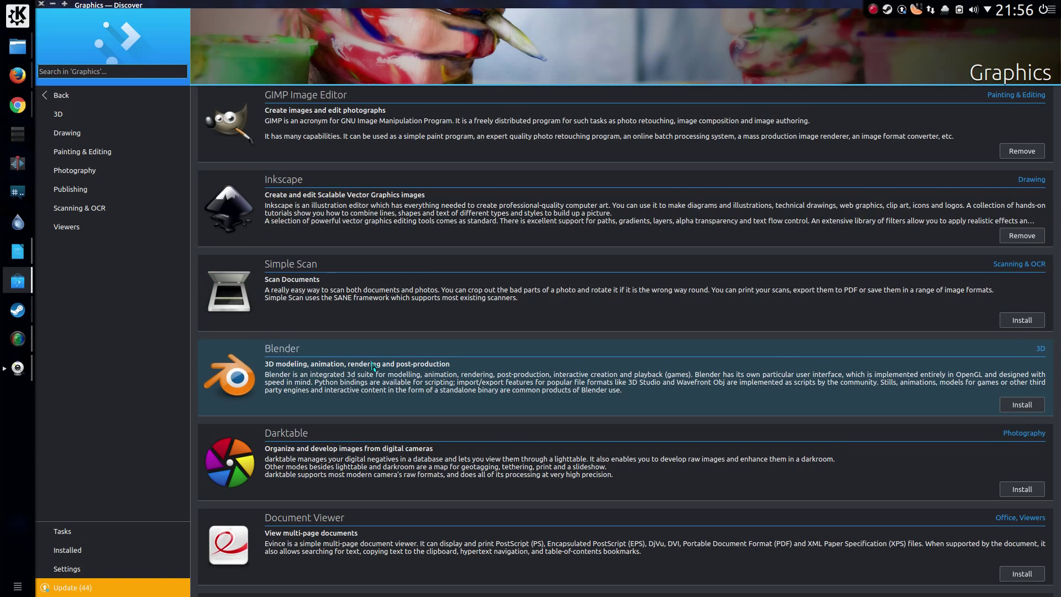
Step: View Blender's details and its 17 user reviews, then return to the Applications list
left_click(416, 361)
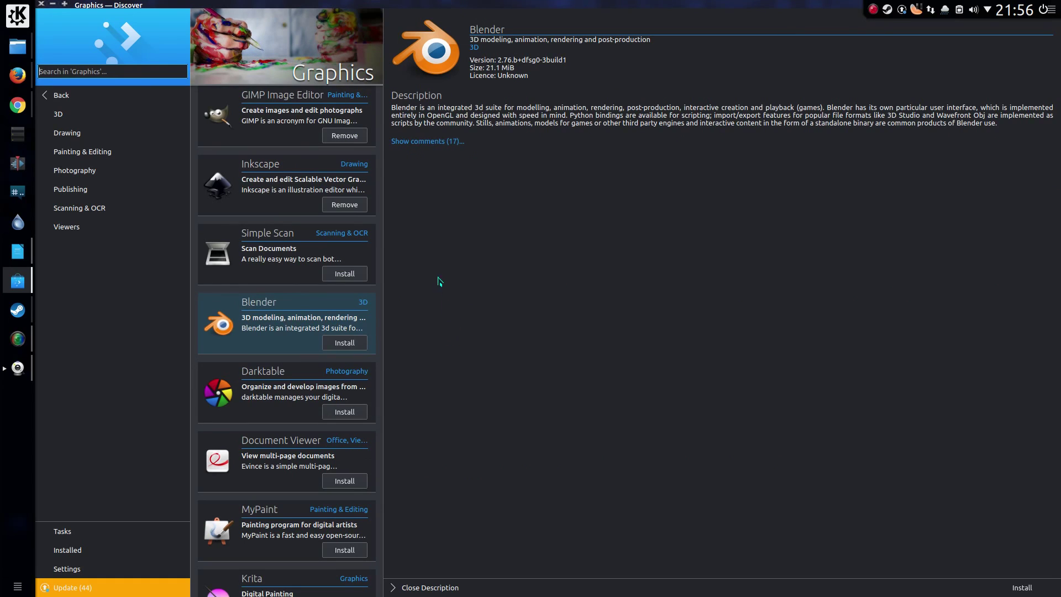
left_click(441, 142)
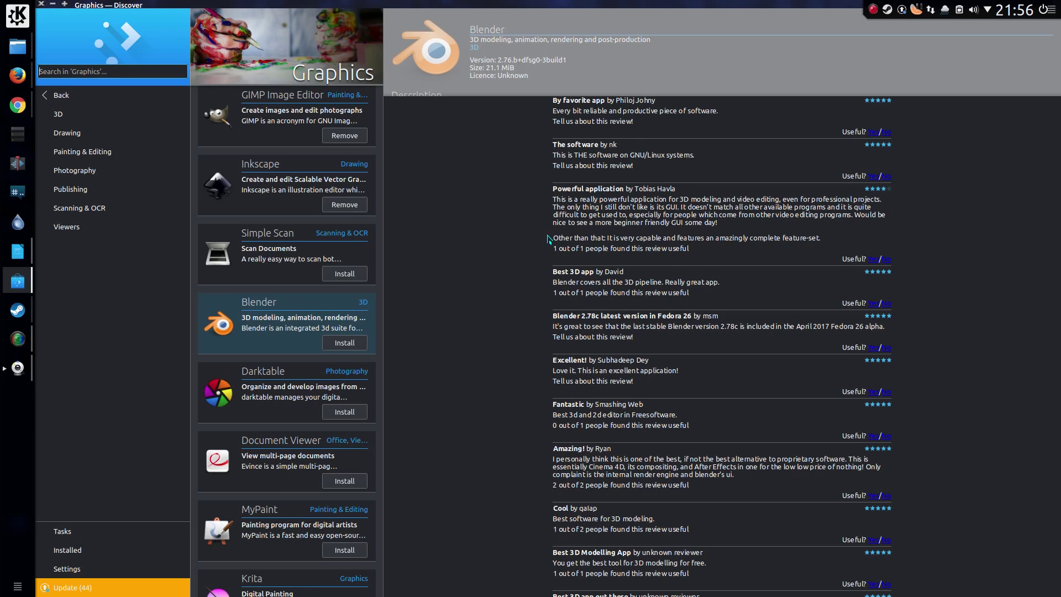
left_click(82, 99)
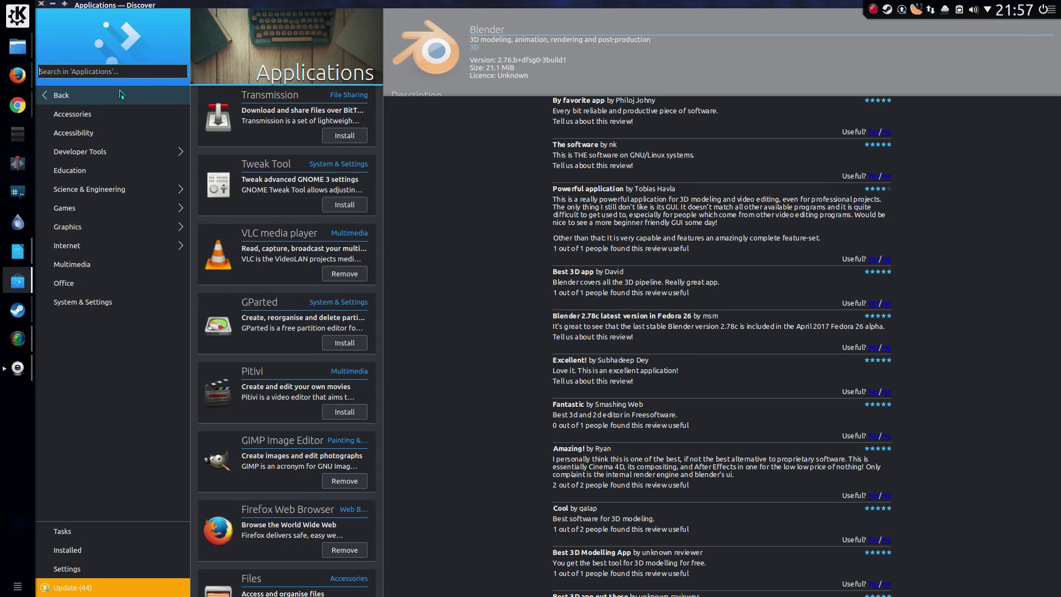
Step: Search Discover for 'ripper' and open the Sound Juicer result
type("ripper")
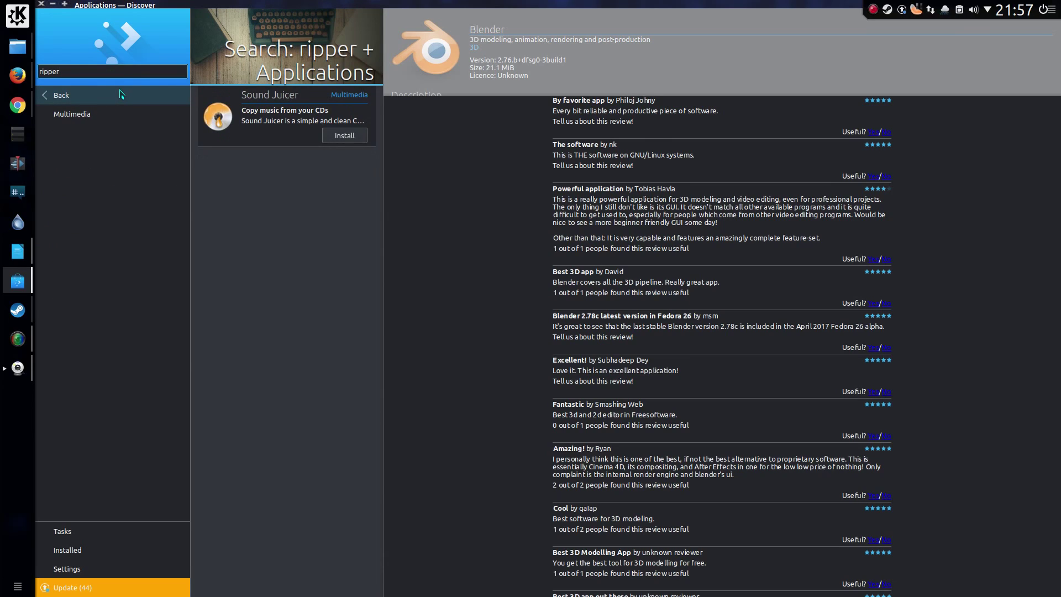
left_click(299, 102)
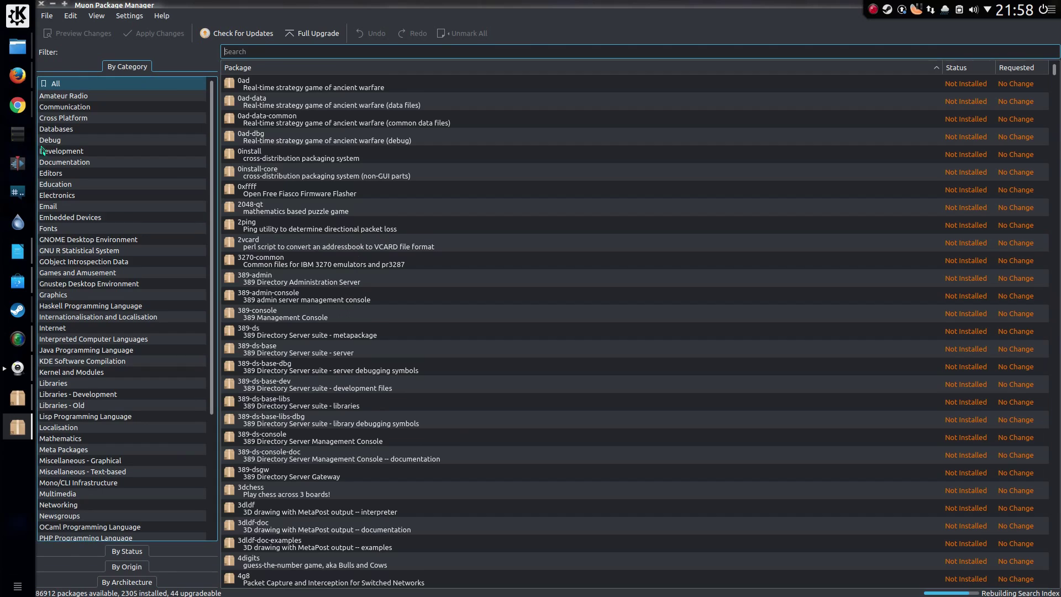
Step: Minimize Muon Package Manager and then Synaptic to clear the desktop
left_click(53, 6)
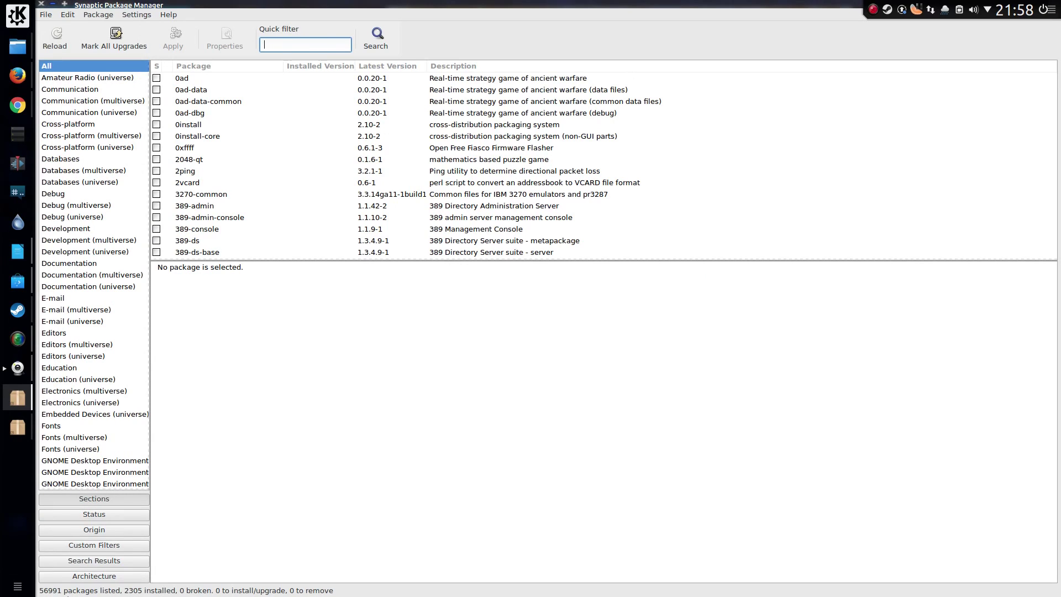
left_click(52, 4)
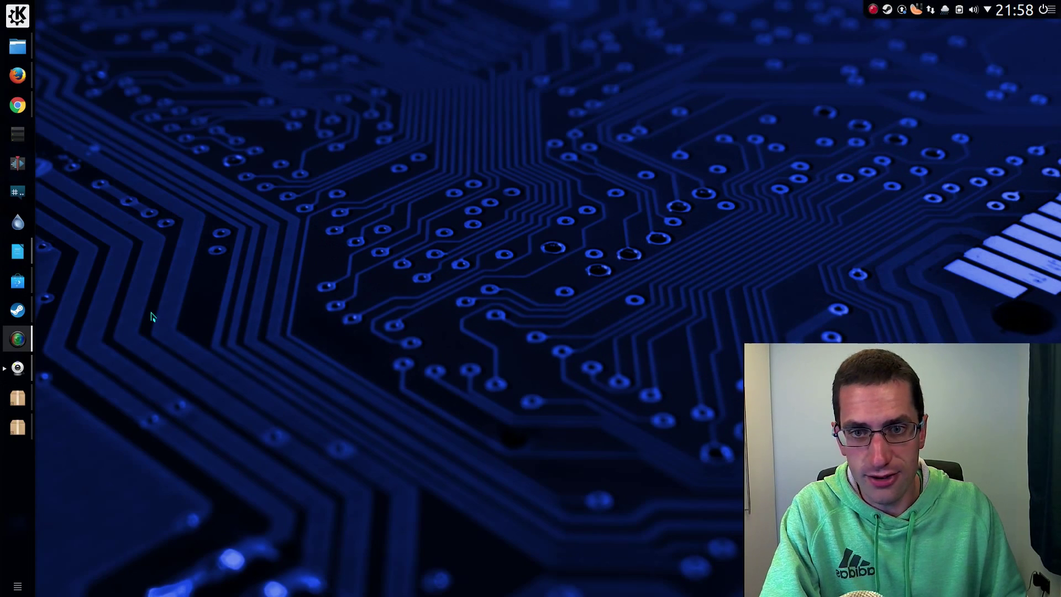
Step: Browse the Steam Store front page down to Steam Curators, then minimize Steam
left_click(17, 312)
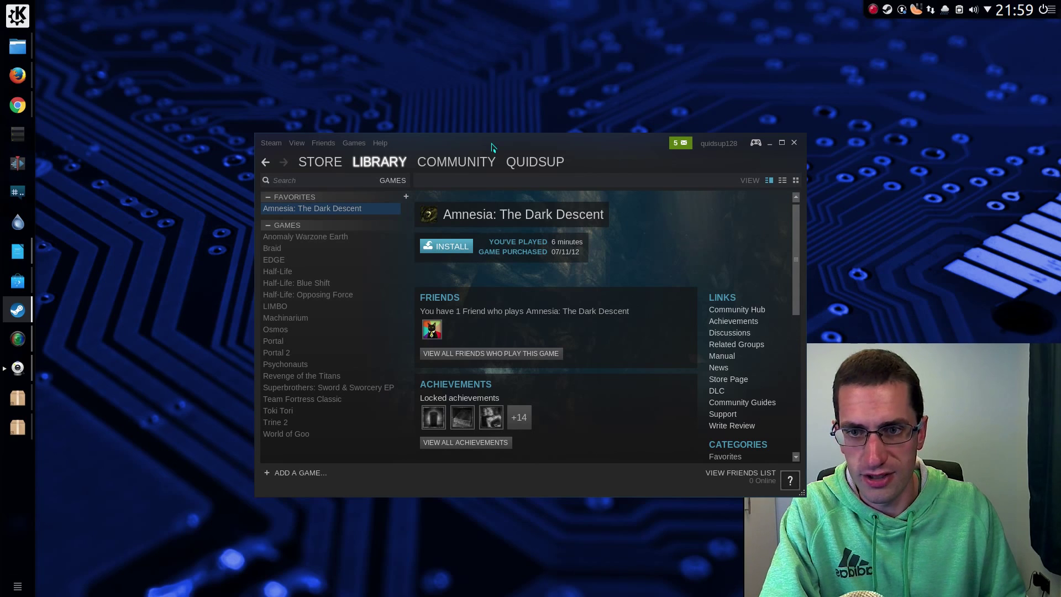
left_click(320, 162)
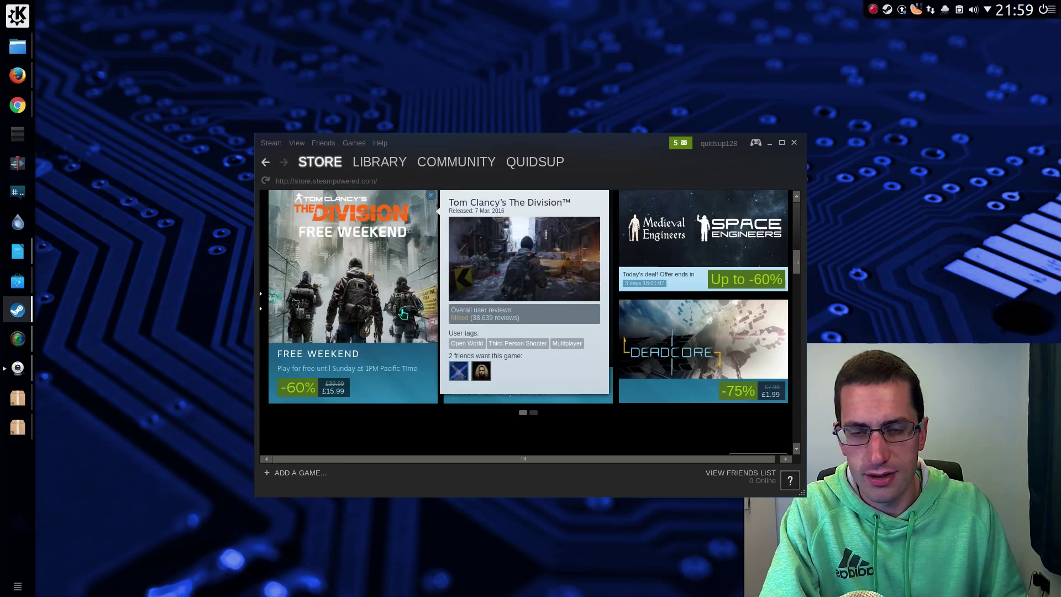
scroll(403, 314, "down", 5)
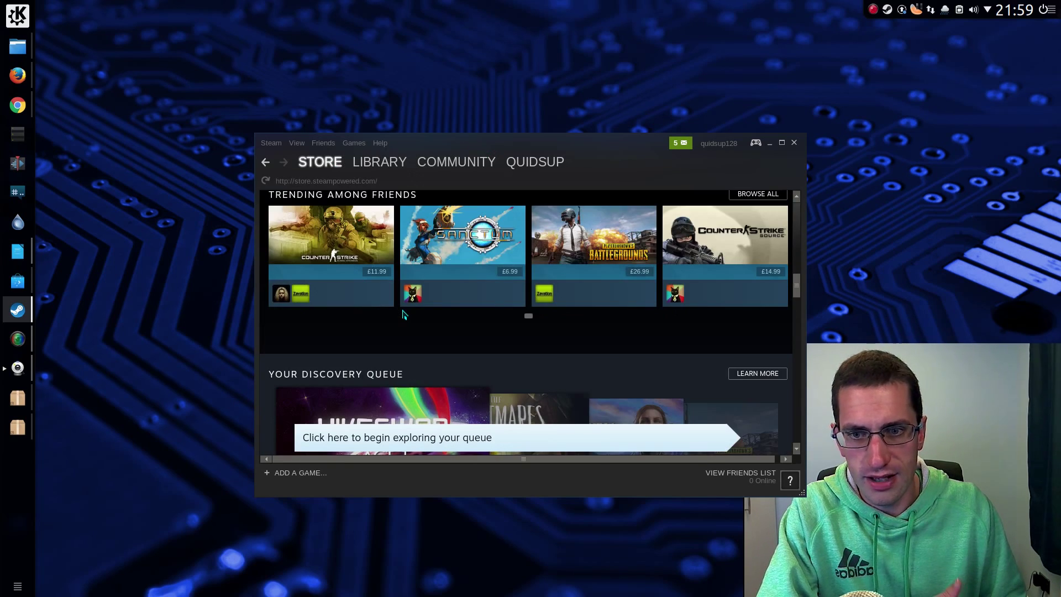
scroll(403, 314, "down", 6)
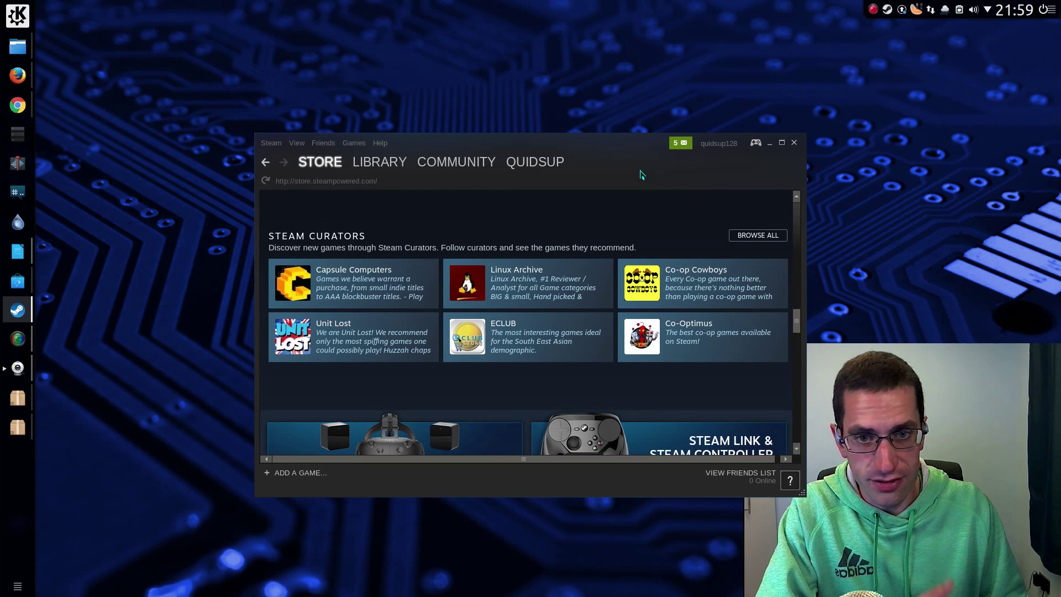
left_click(771, 143)
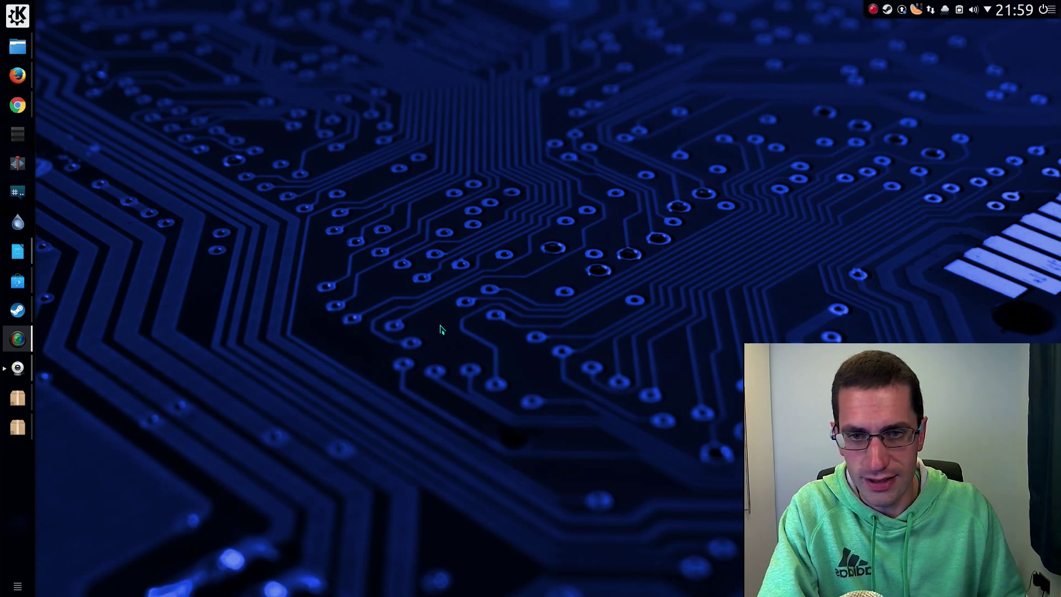
Step: Search Launchpad's PPAs for 'kodi' in the restored Chrome window
left_click(17, 105)
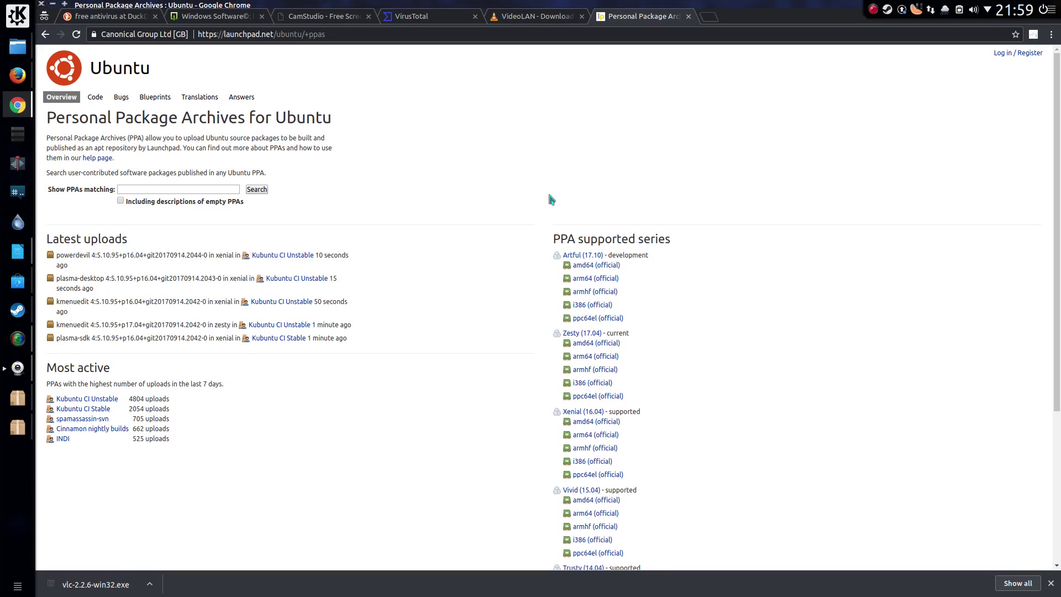
left_click(142, 189)
type("kodi")
key("Return")
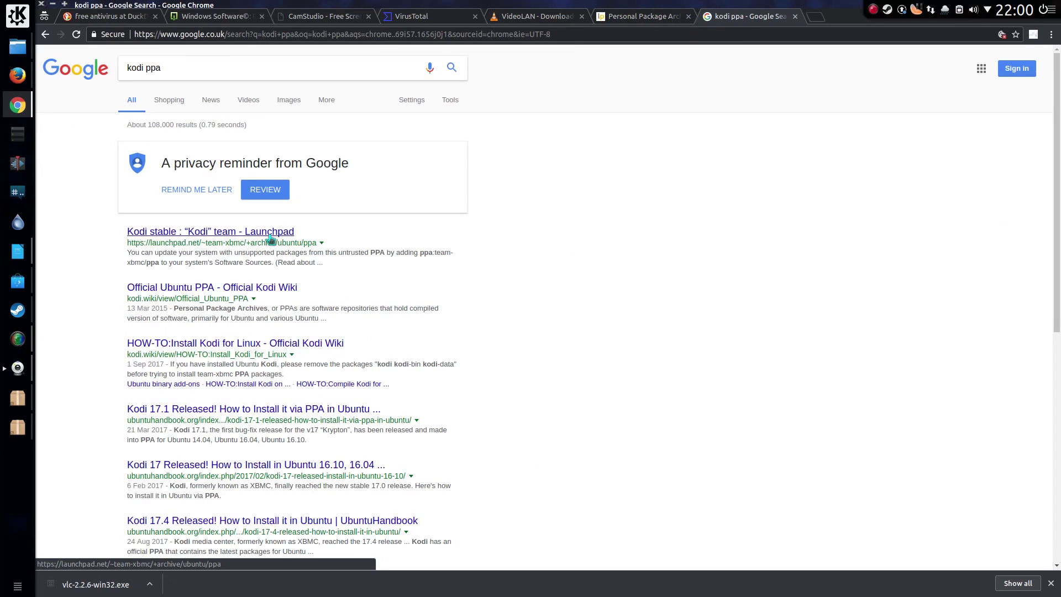
Step: Open the Kodi stable PPA page (ppa:team-xbmc/ppa) and select its add-apt-repository command
left_click(262, 232)
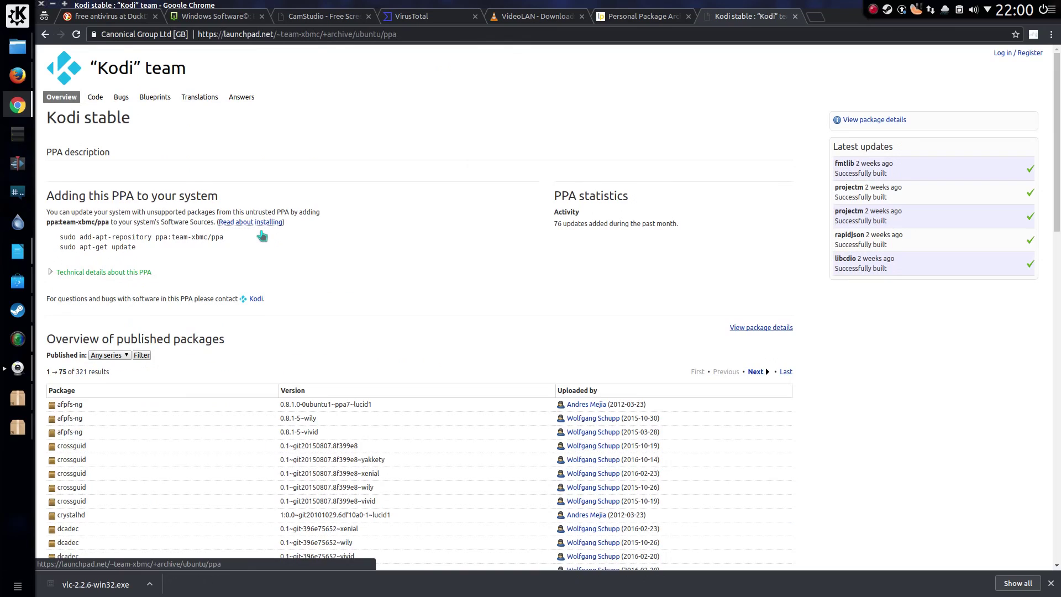
left_click(1052, 584)
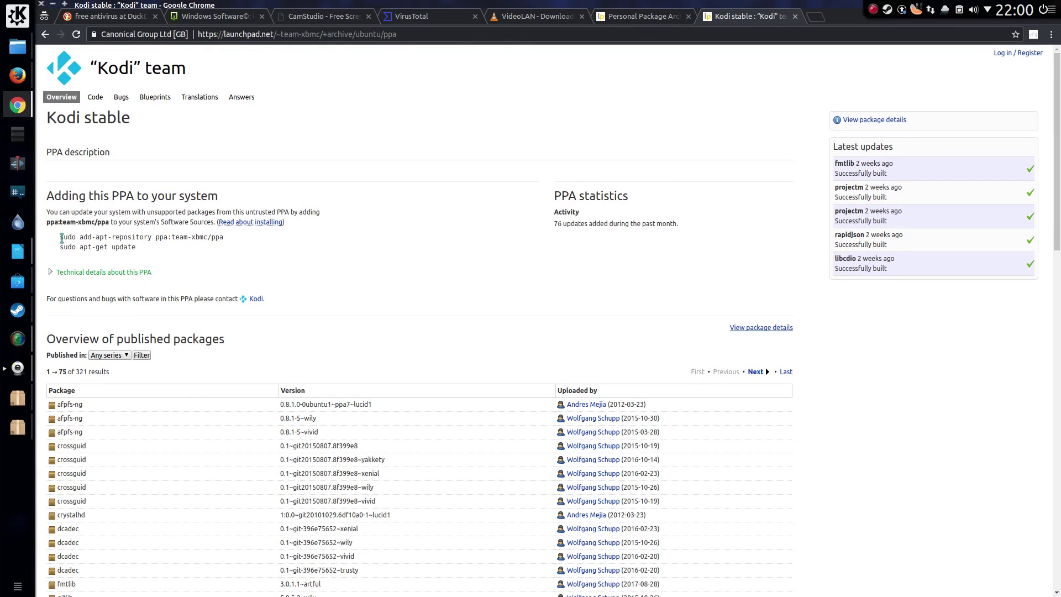
left_click_drag(61, 237, 225, 239)
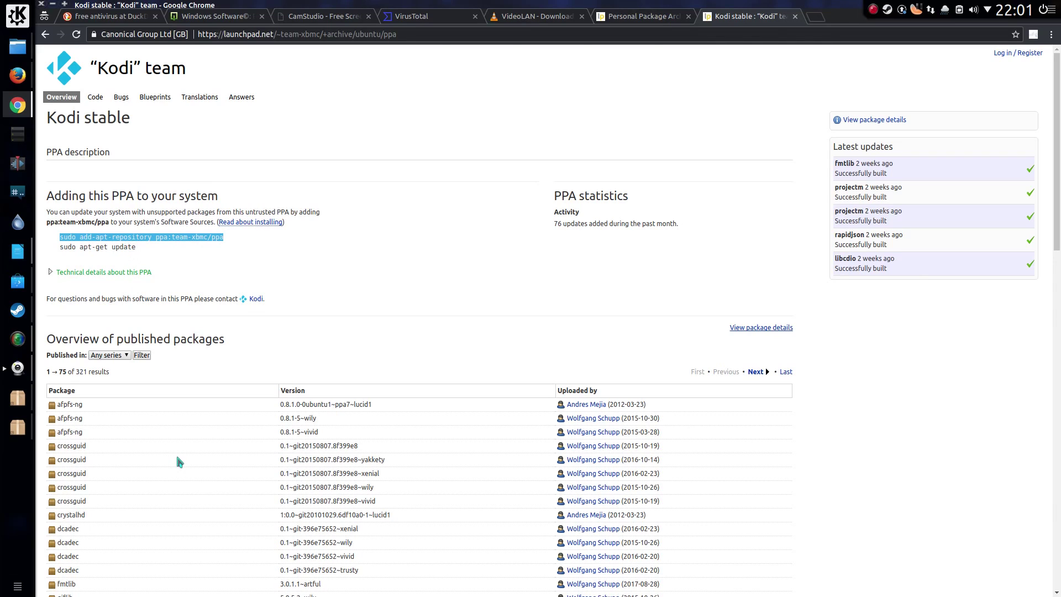
scroll(178, 455, "down", 3)
scroll(181, 463, "down", 1)
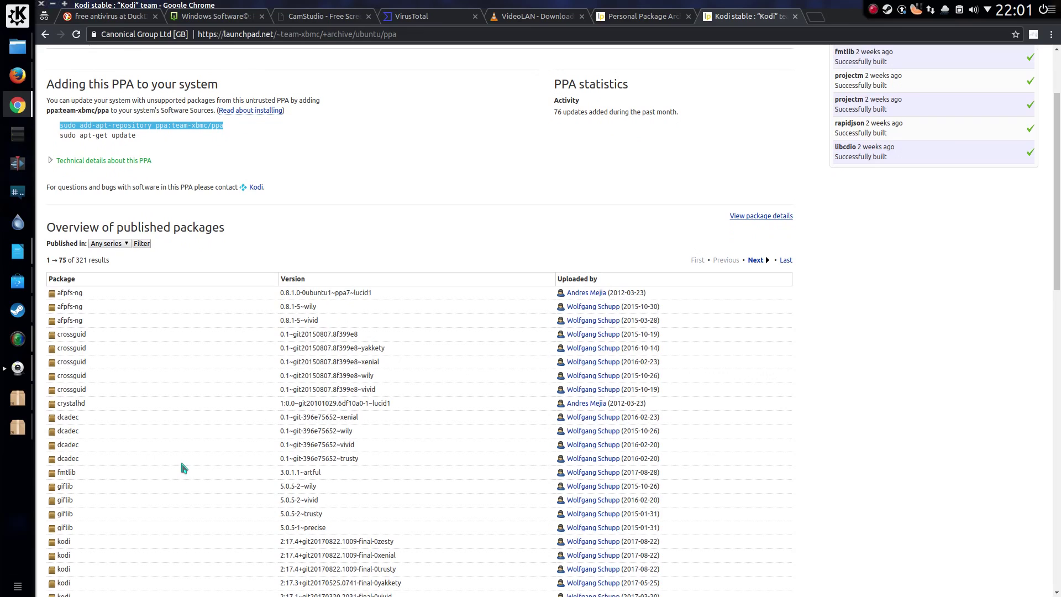
scroll(177, 458, "up", 4)
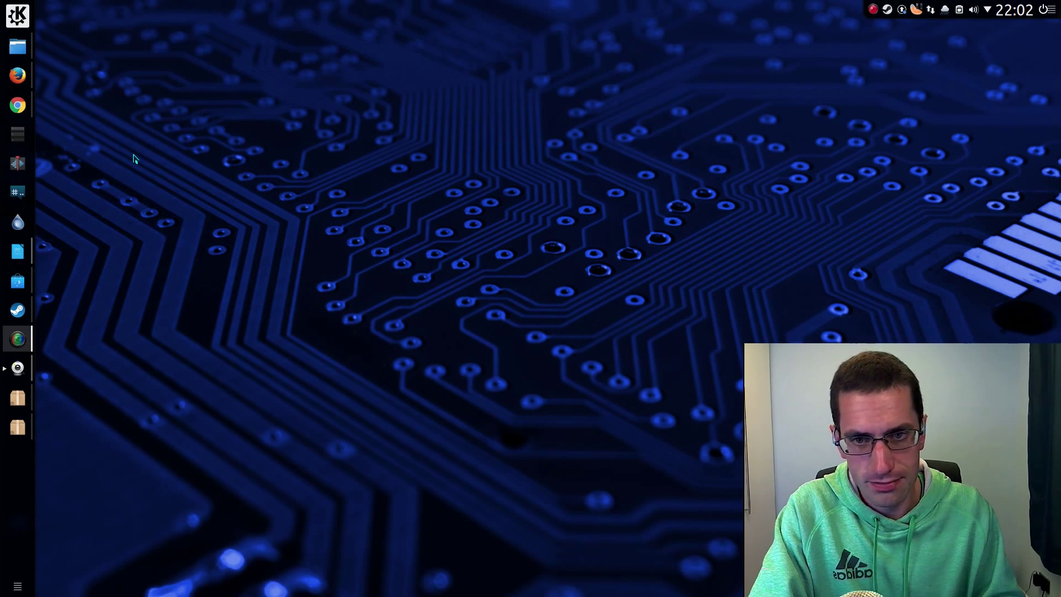
key("ctrl+alt+t")
type("snap l")
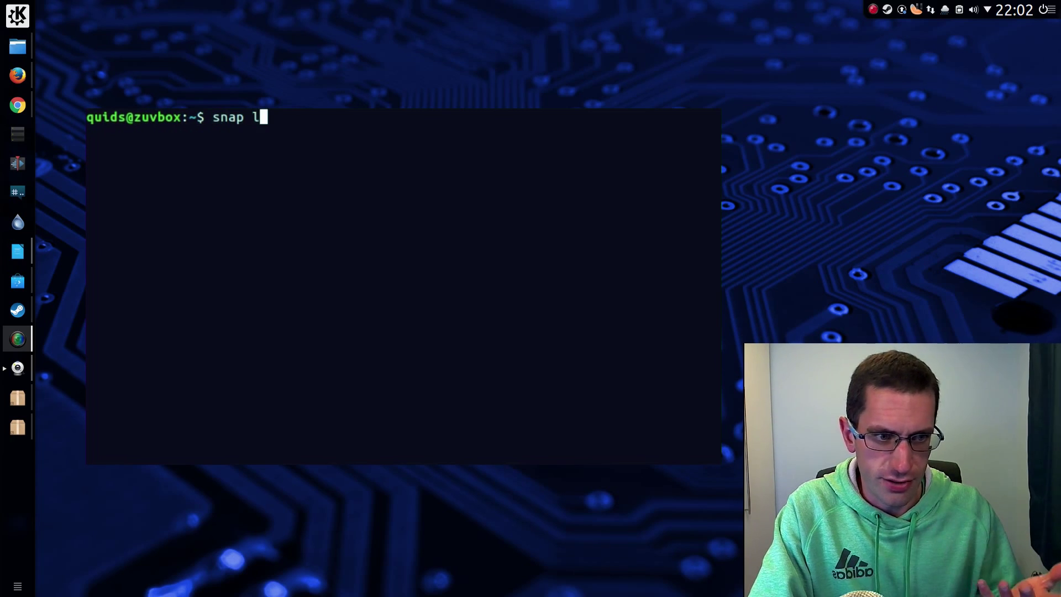
type("ist")
key("Return")
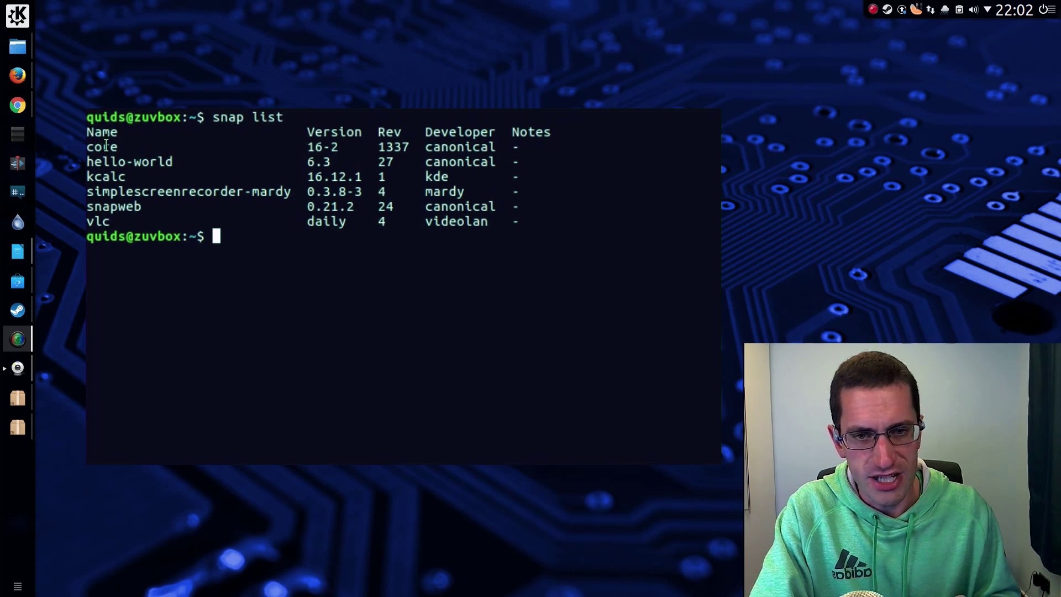
key("F12")
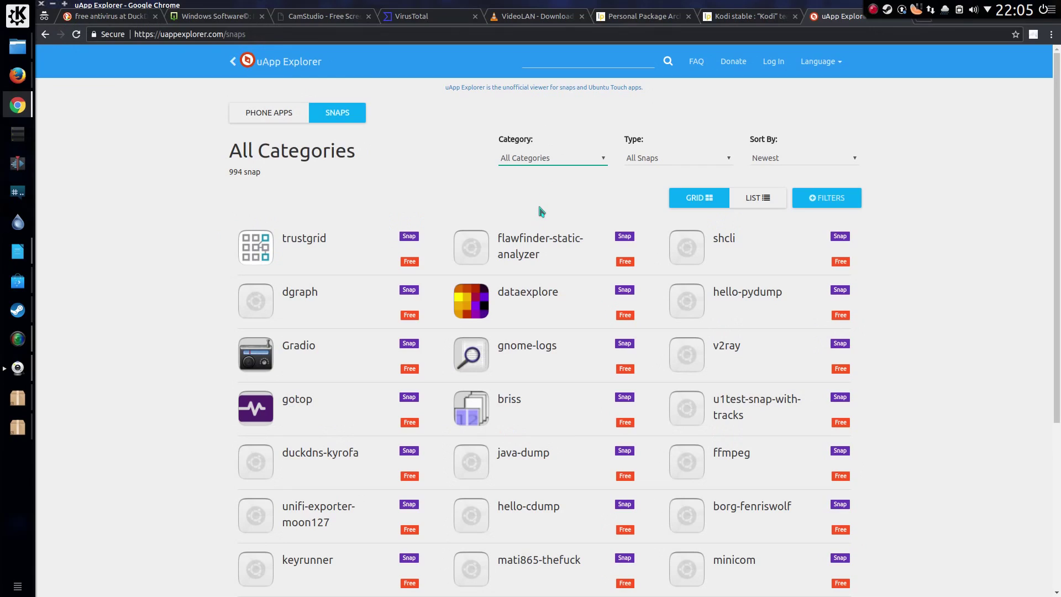
Step: Filter the snap listing through Internet of Things, Media, Messaging, then Database (etcd, redis-noise, mongo32, cassandra)
scroll(540, 218, "down", 5)
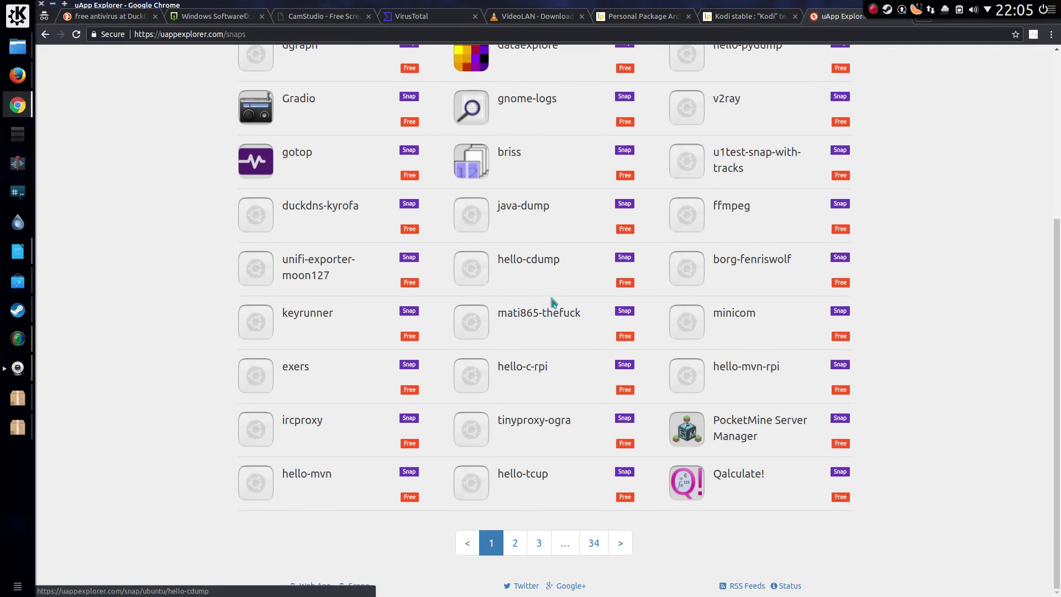
scroll(547, 268, "up", 5)
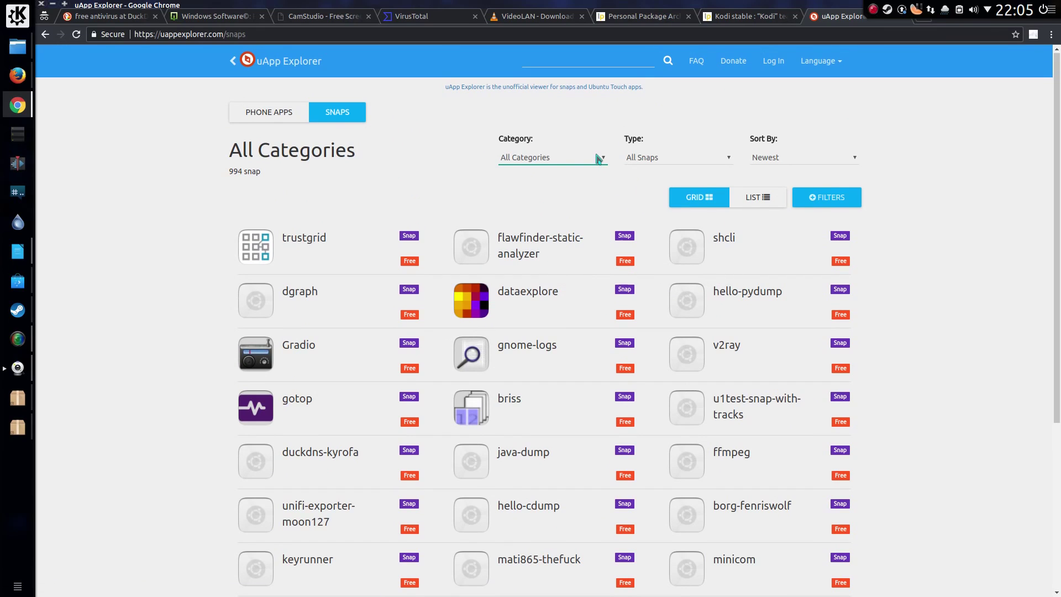
left_click(602, 161)
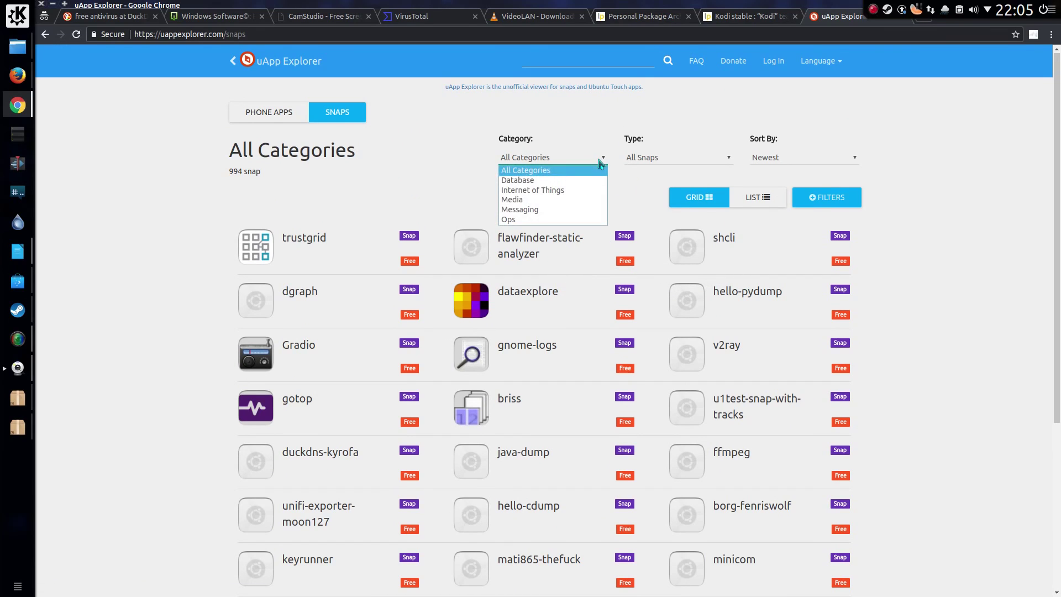
left_click(566, 192)
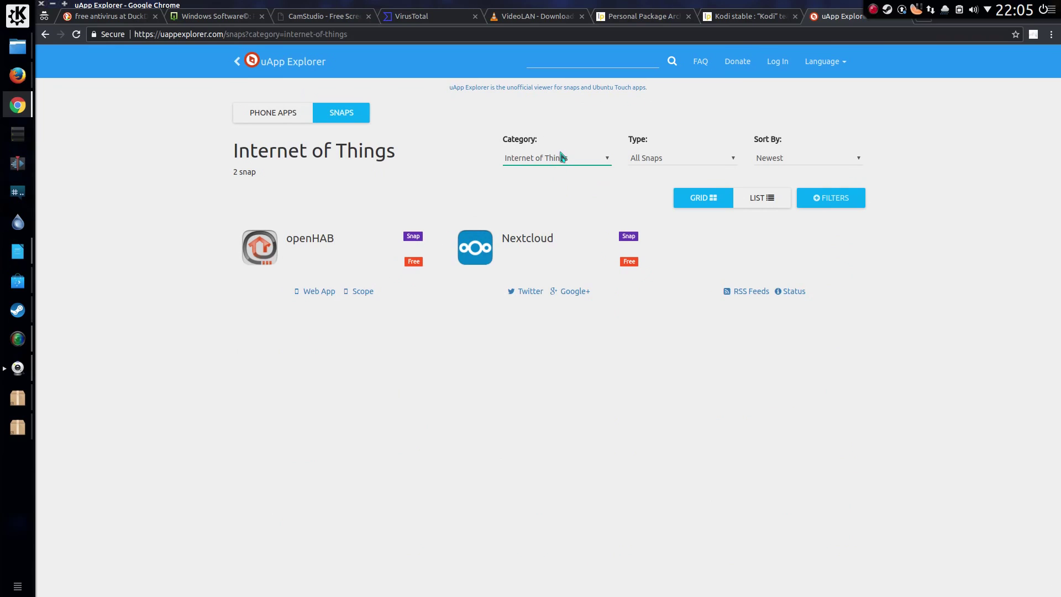
left_click(564, 159)
left_click(553, 200)
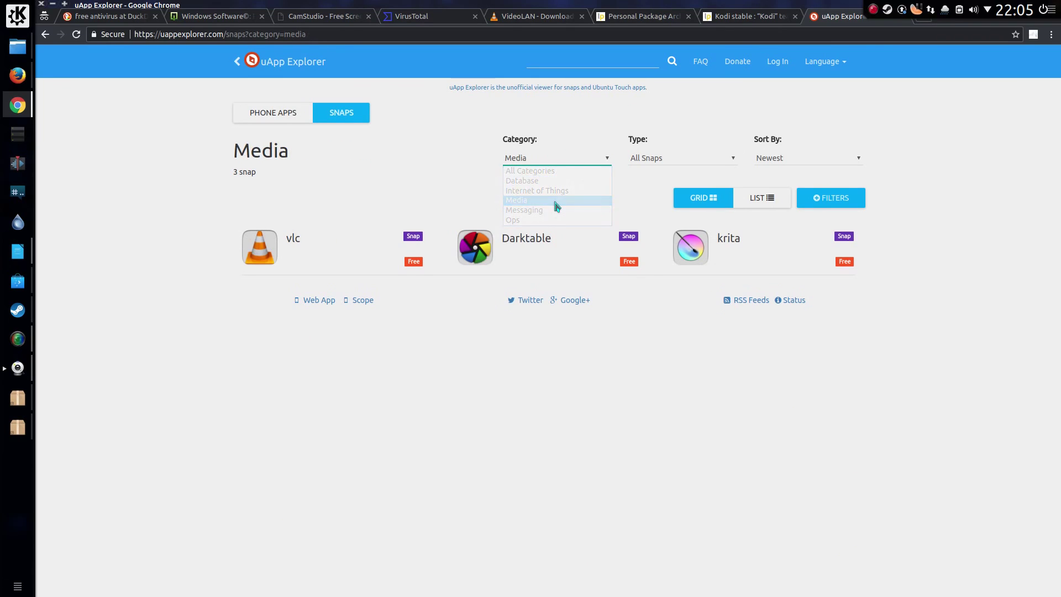
left_click(534, 160)
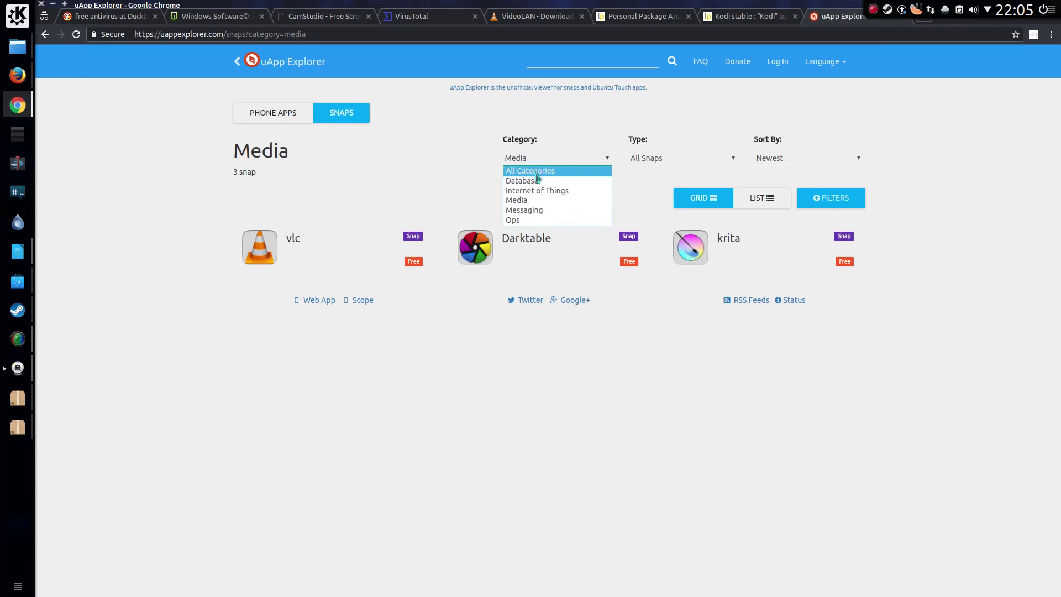
left_click(530, 211)
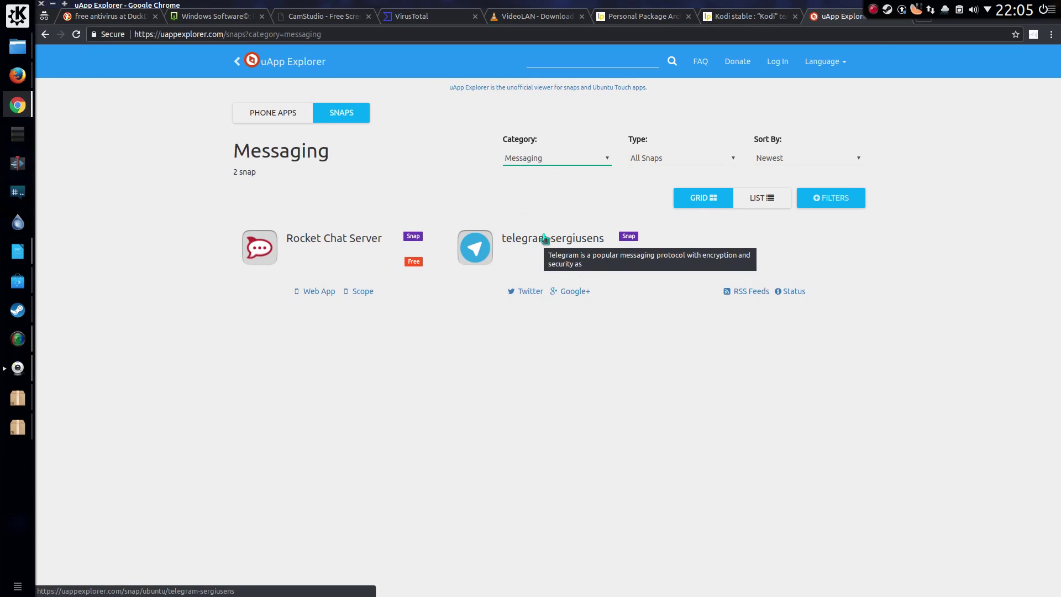
left_click(536, 164)
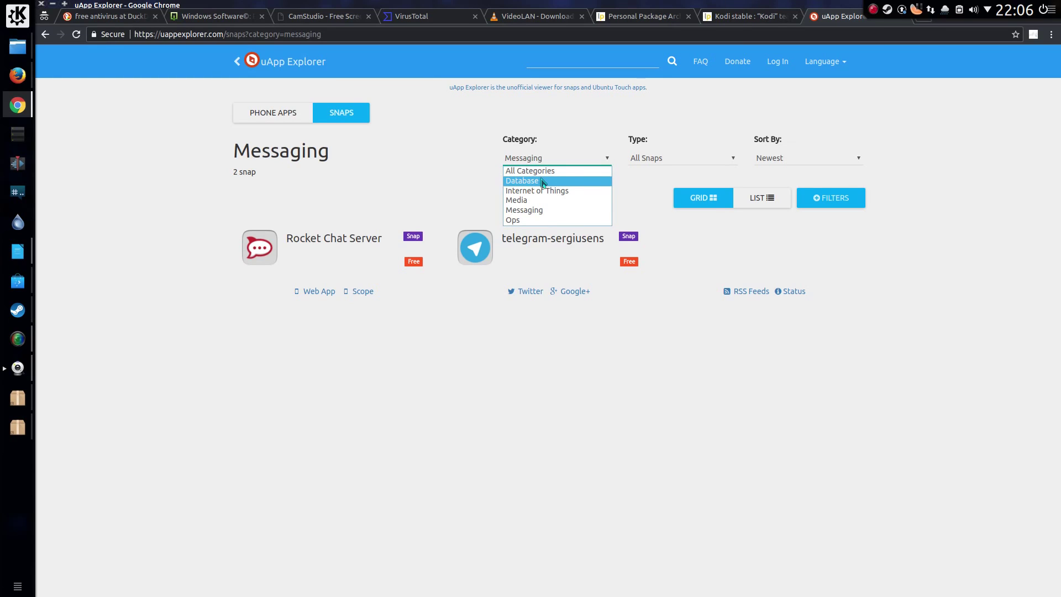
left_click(543, 181)
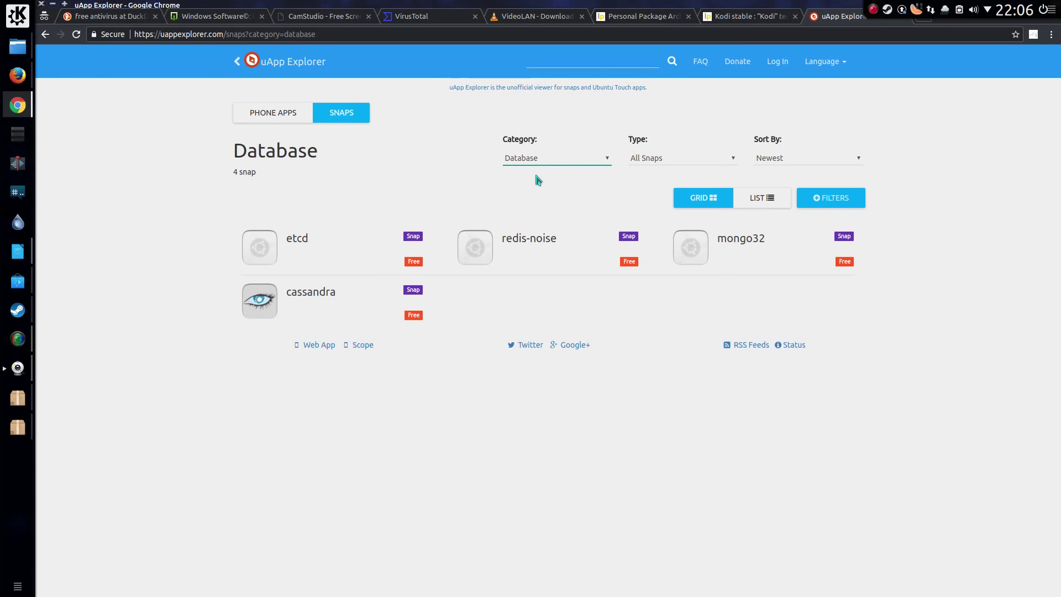